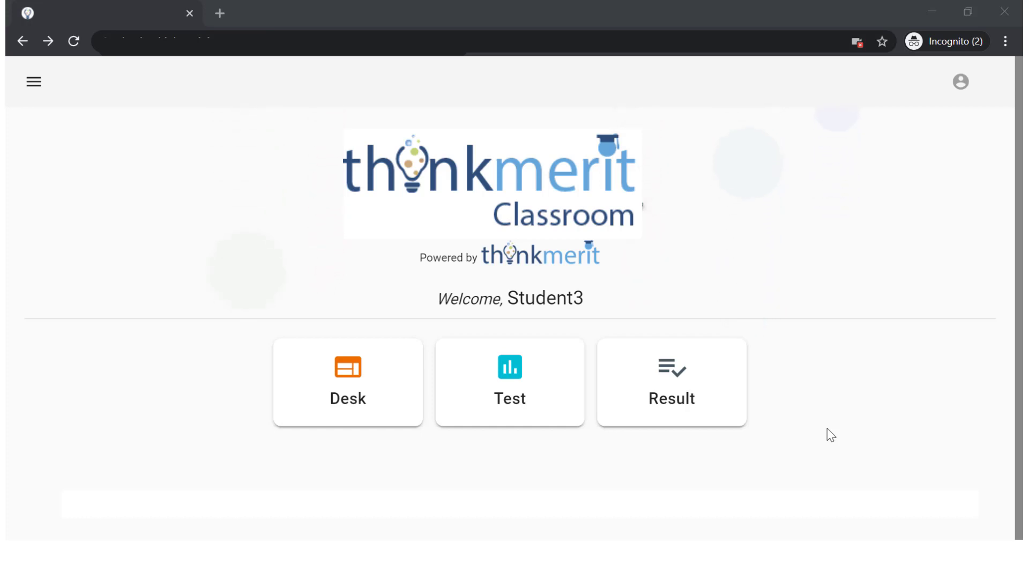
Open the list of scheduled tests from the dashboard's Test card.
click(577, 375)
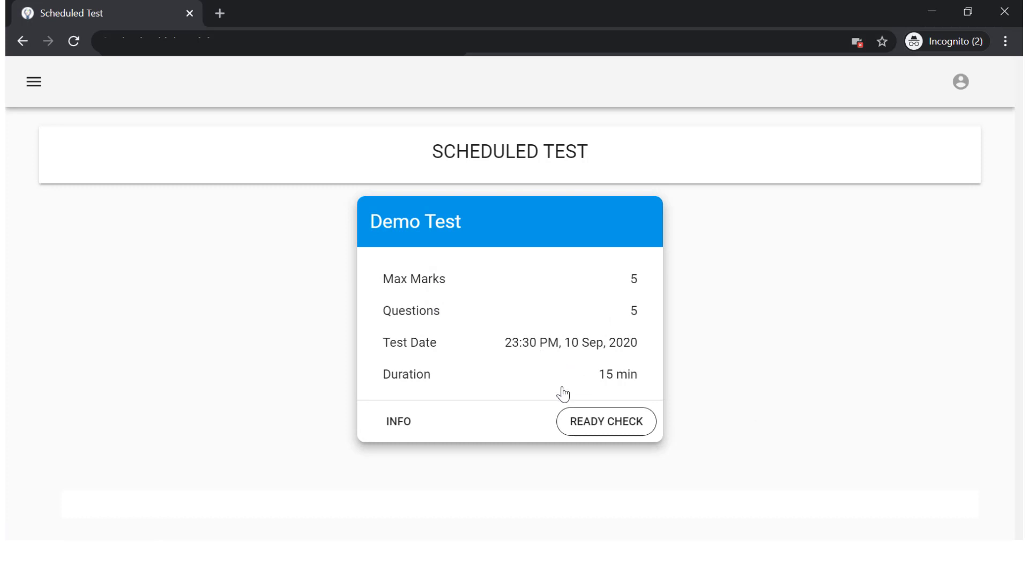
Run the Demo Test readiness check, allowing camera and microphone, then proceed to the instructions.
click(588, 422)
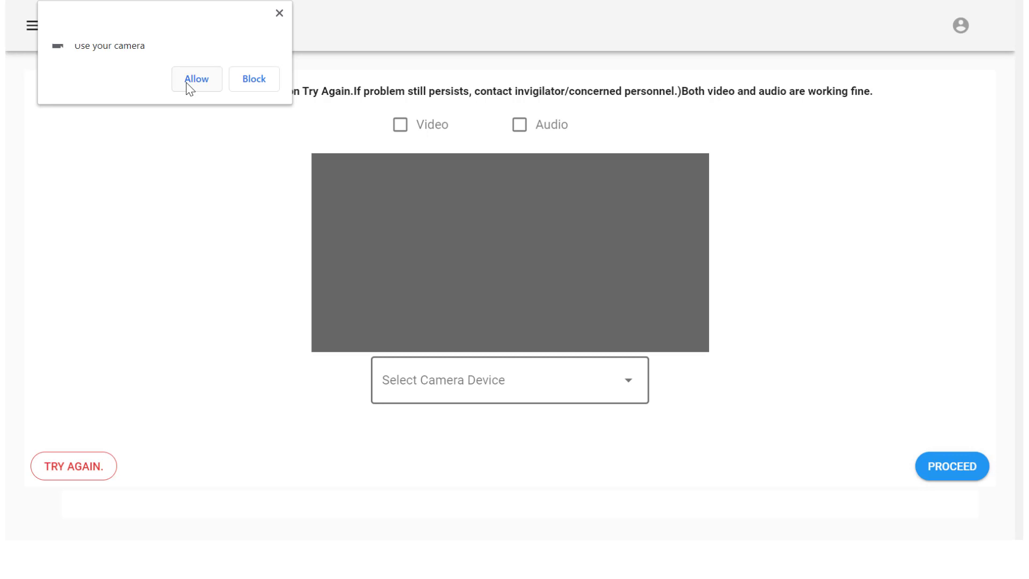
click(192, 80)
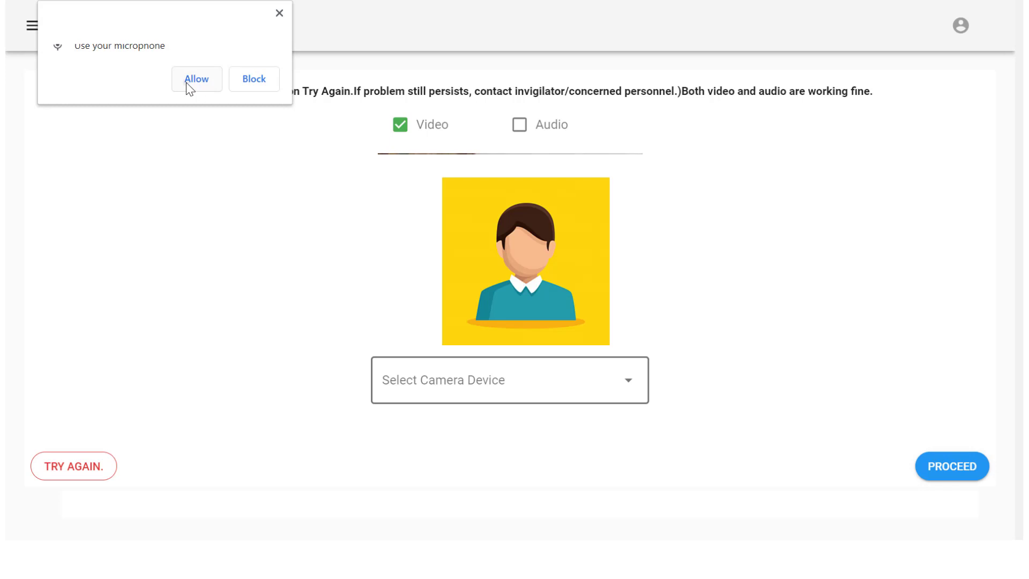
click(189, 85)
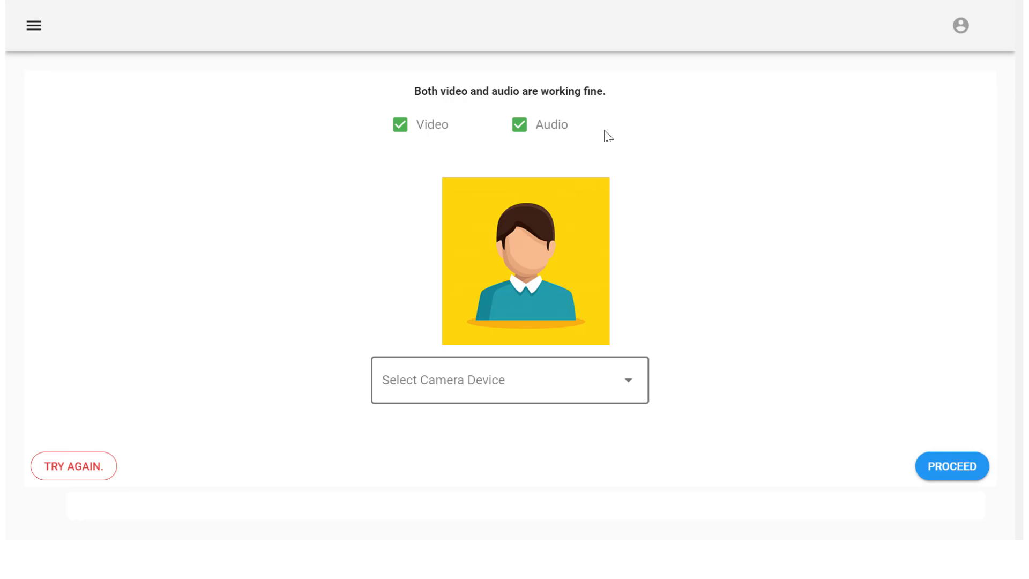
click(936, 472)
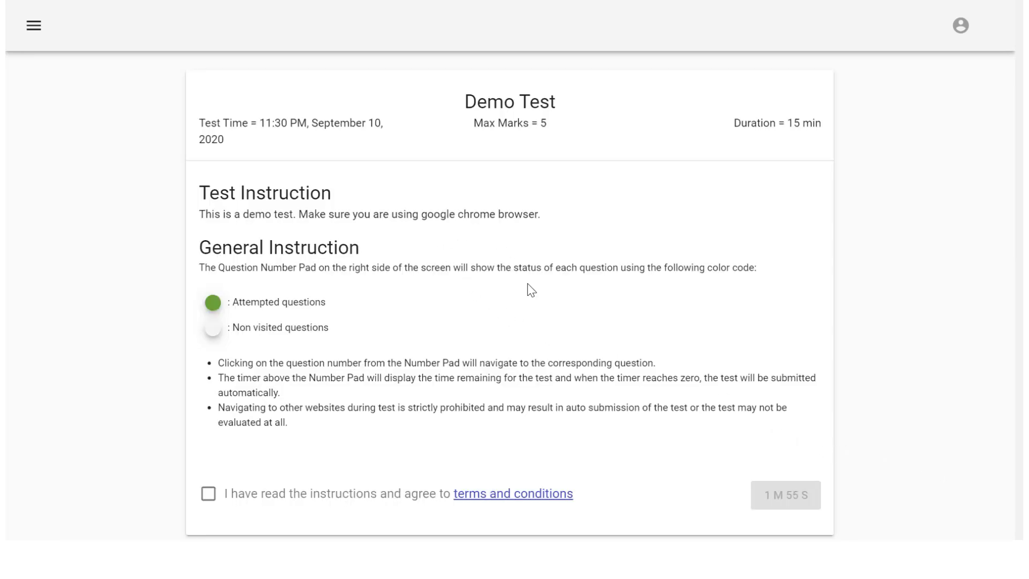
Accept the instructions and terms, then start the 15-minute Demo Test.
click(270, 497)
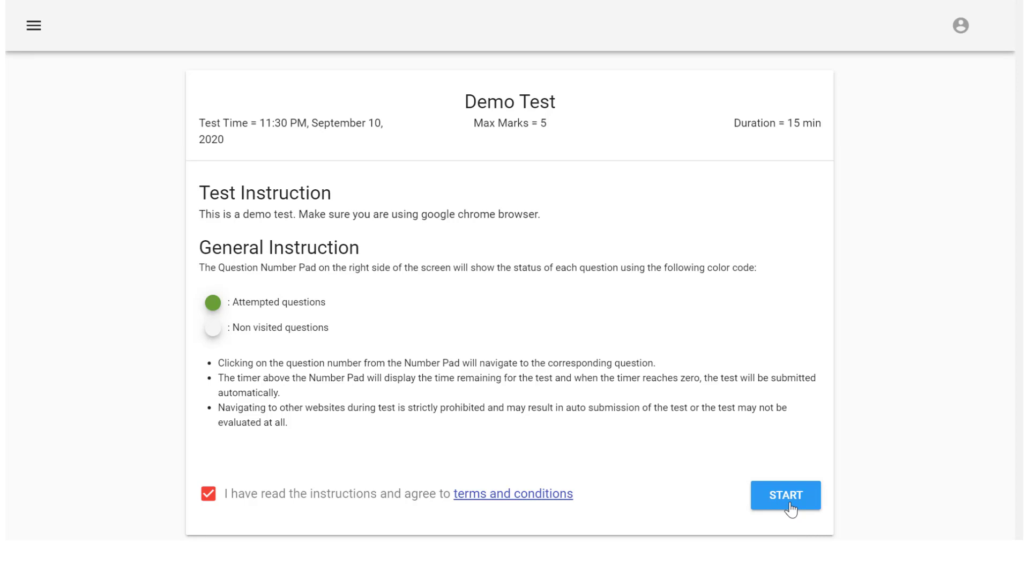
click(790, 506)
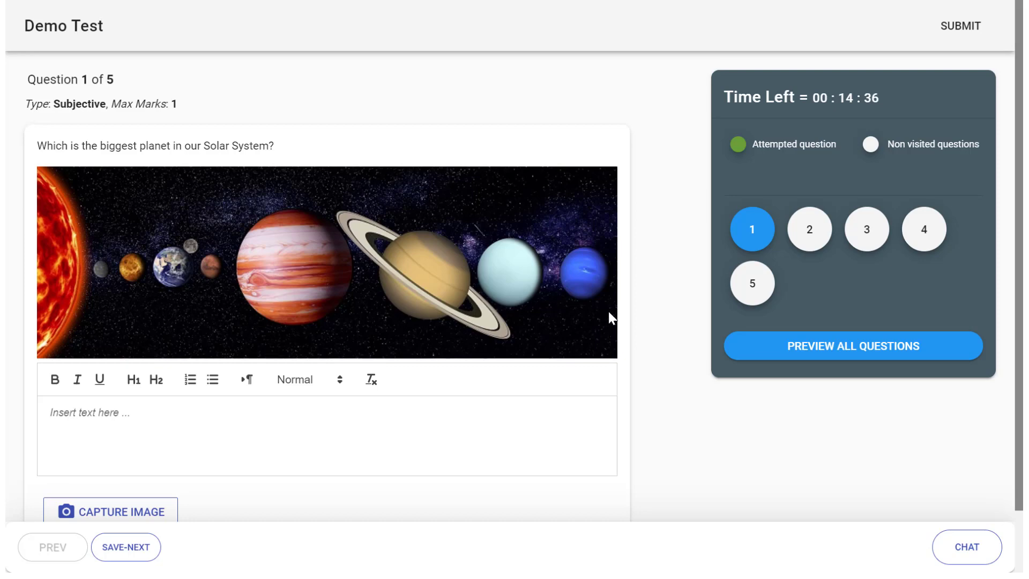
click(781, 354)
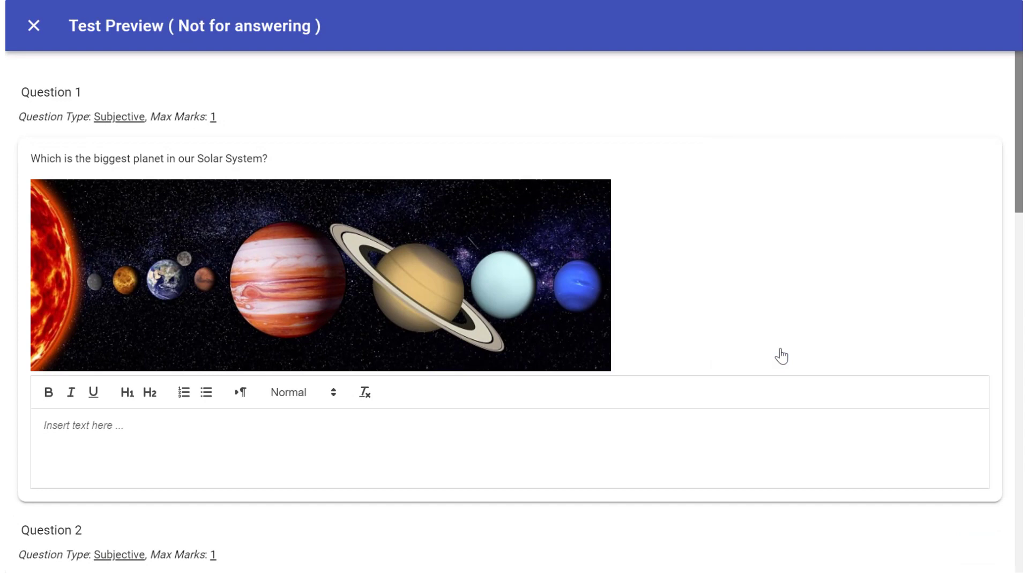
scroll(643, 295, down, 5)
scroll(633, 300, down, 3)
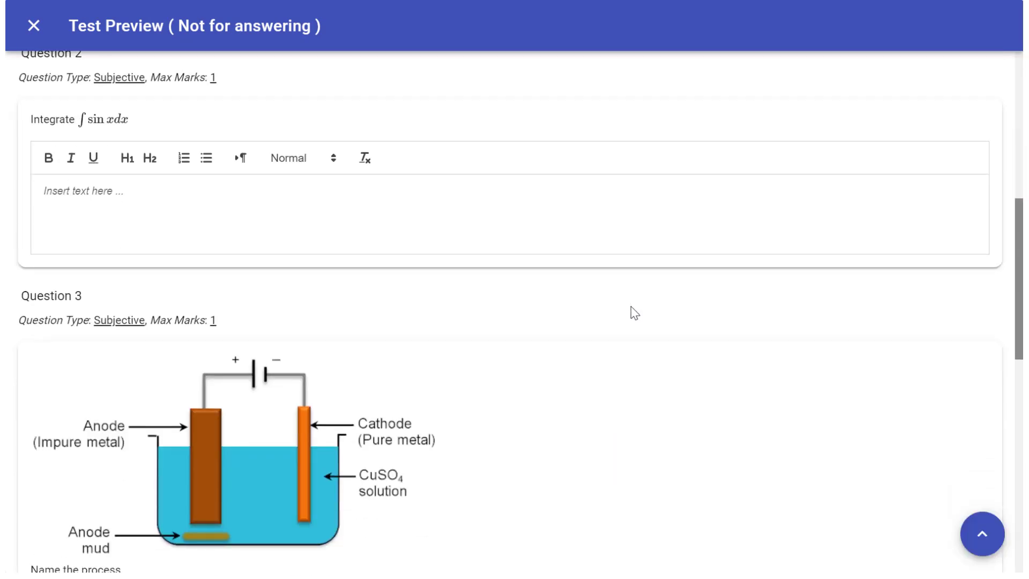
scroll(630, 316, down, 3)
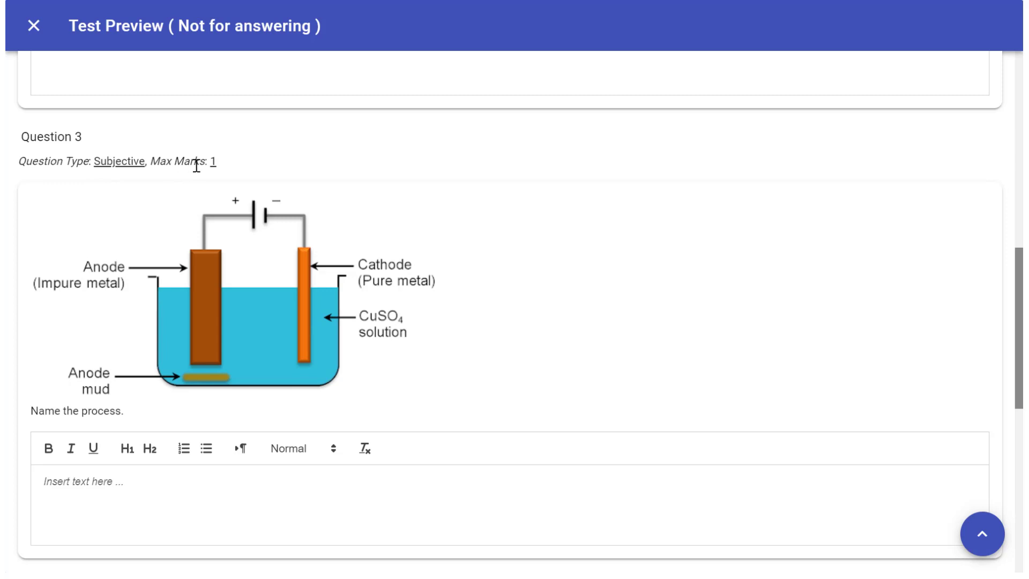
scroll(260, 193, down, 10)
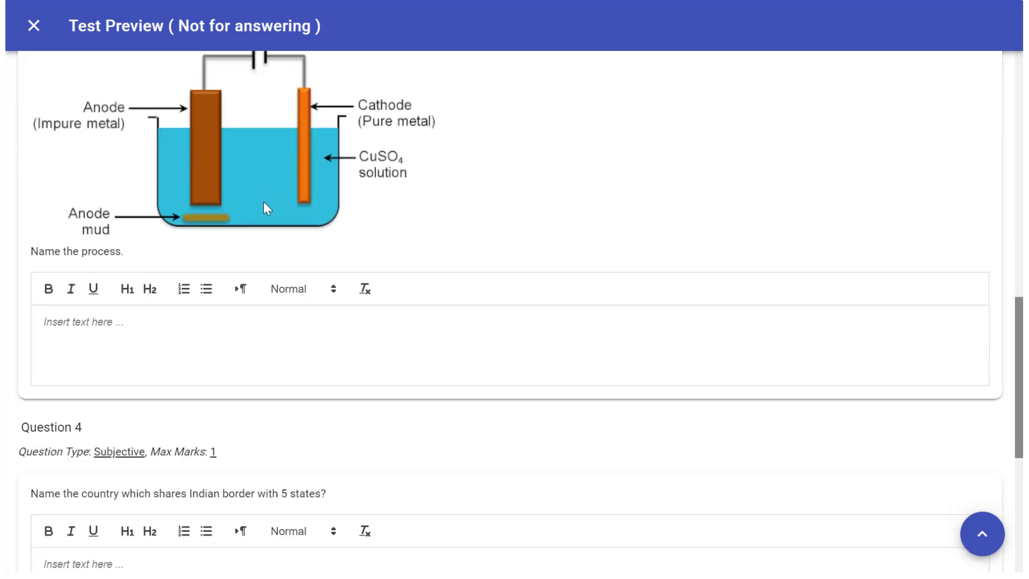
scroll(265, 246, up, 20)
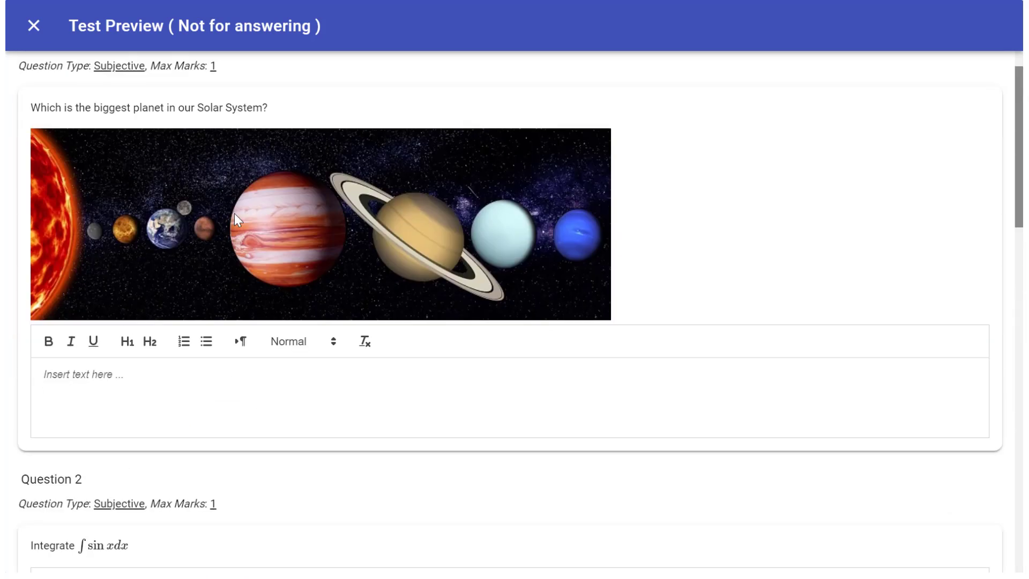
click(33, 26)
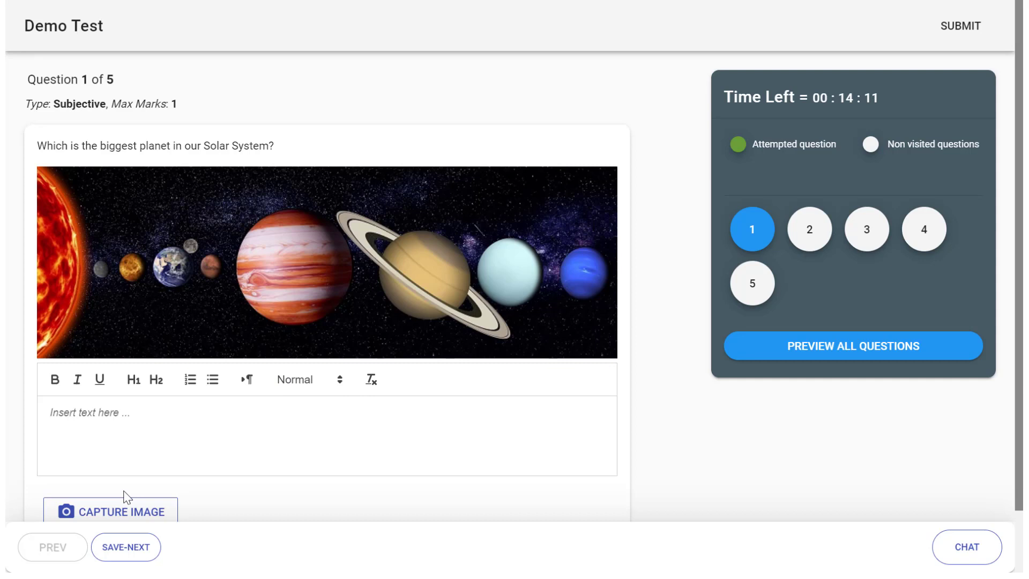
Capture and upload a photo of the Question 1 answer, preview it, then save and advance.
click(121, 517)
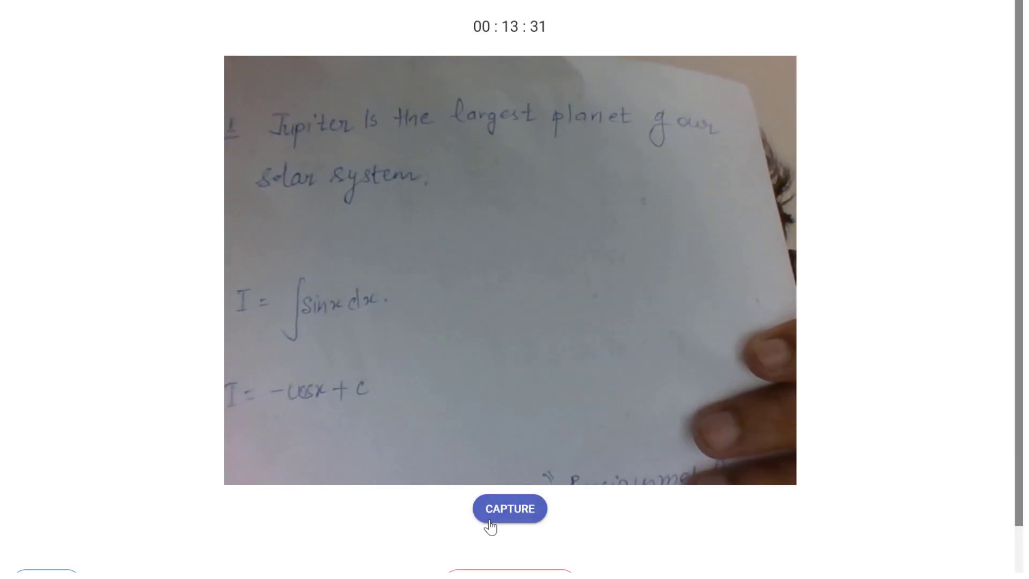
click(490, 519)
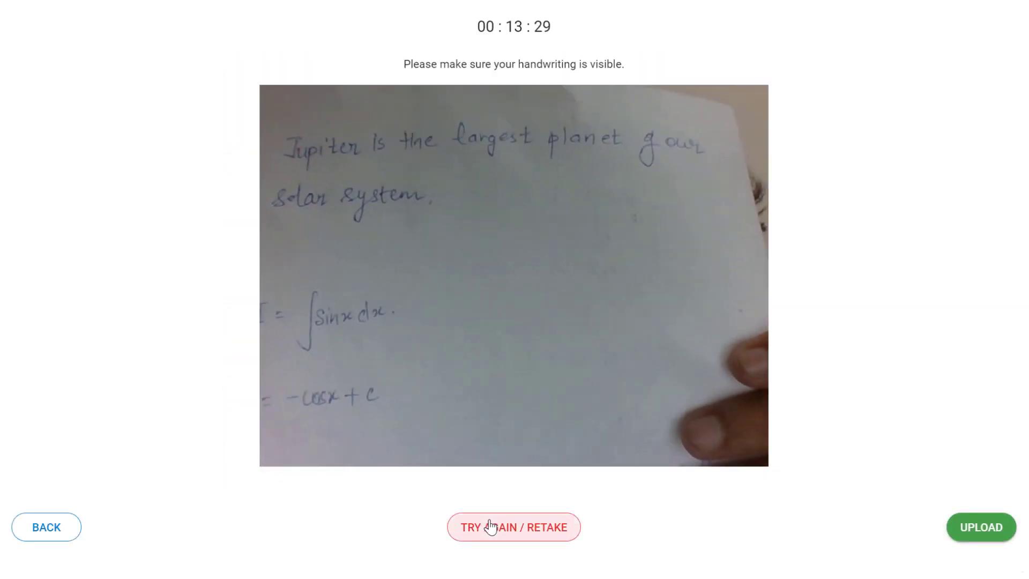
click(996, 529)
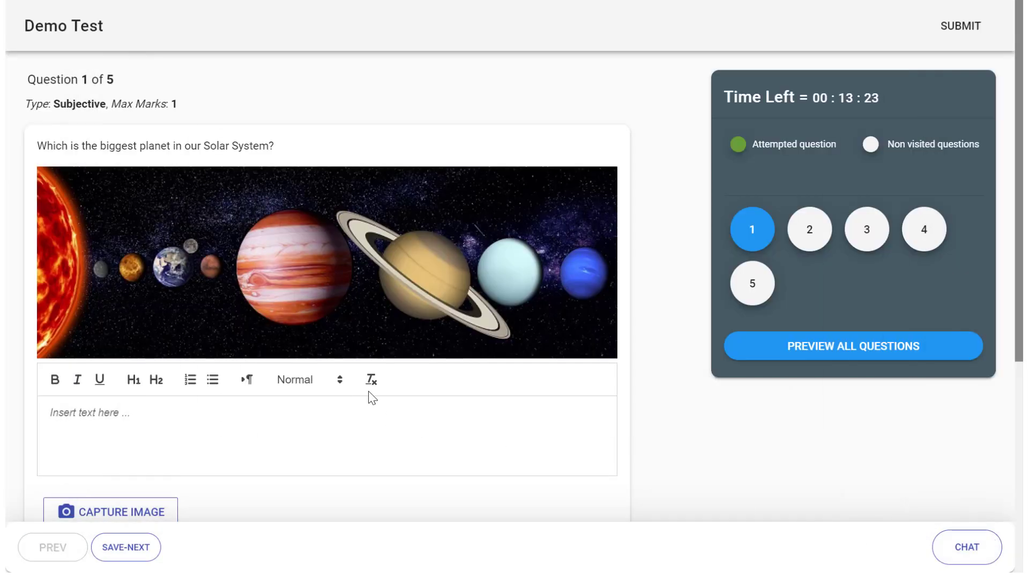
scroll(372, 398, down, 1)
scroll(372, 398, down, 4)
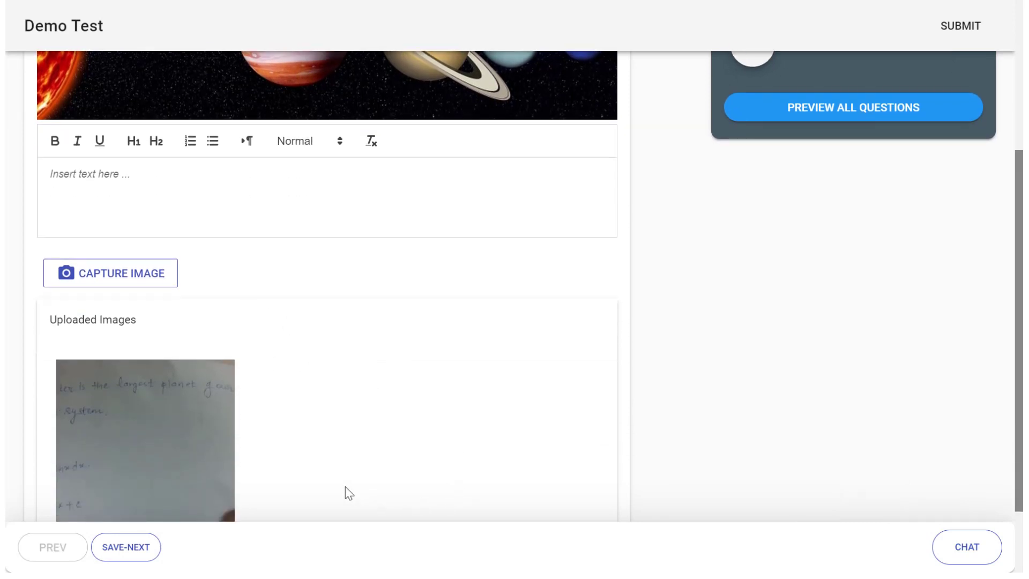
click(200, 409)
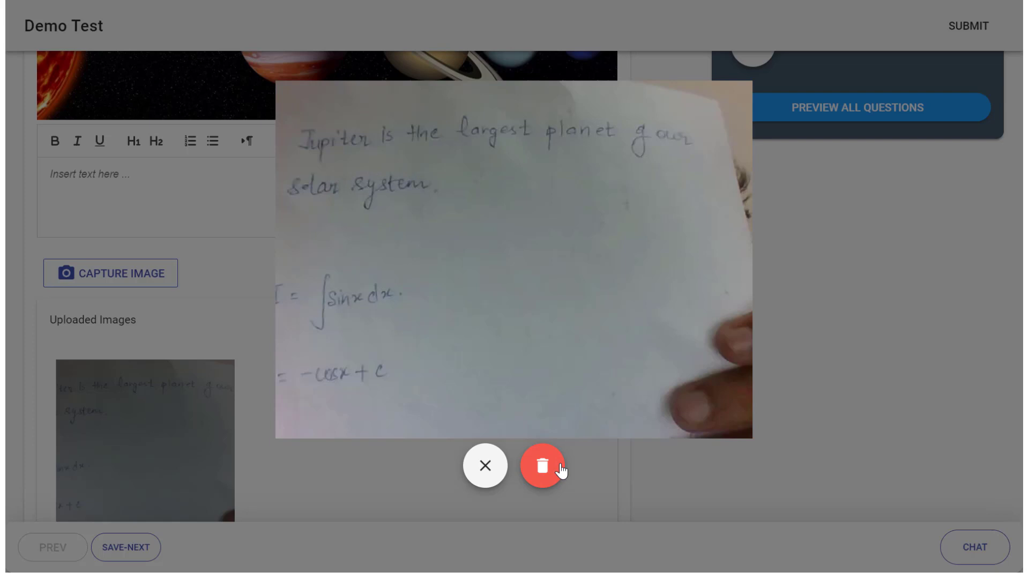
click(479, 465)
click(146, 547)
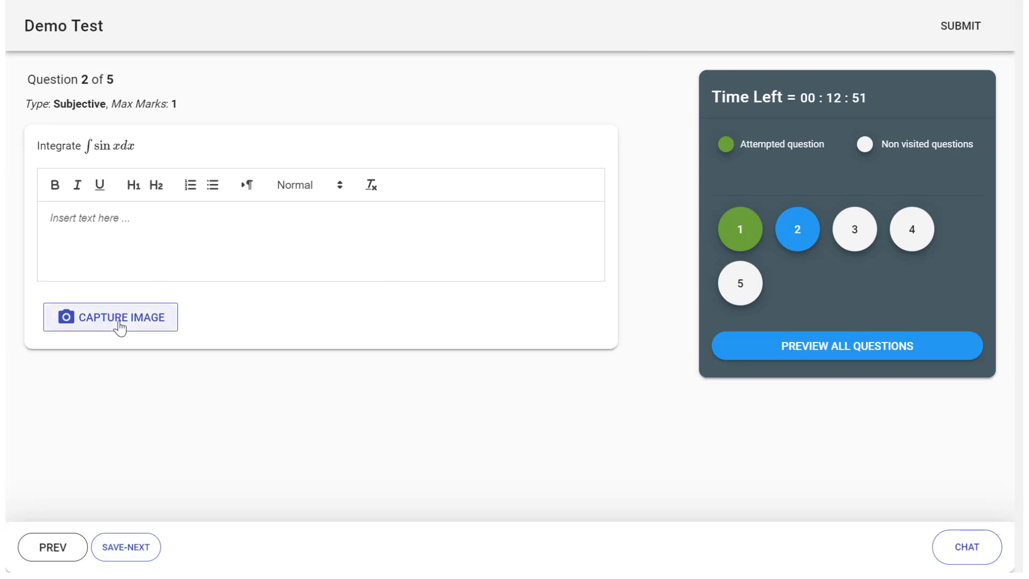
Upload a photo of the handwritten Question 2 answer, then save and go to Question 3.
click(115, 322)
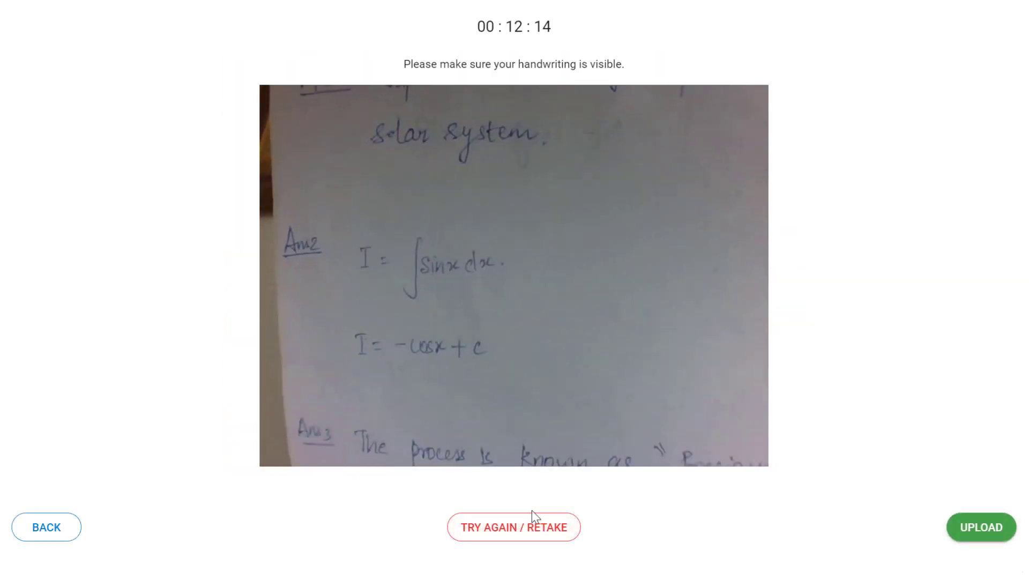
click(972, 537)
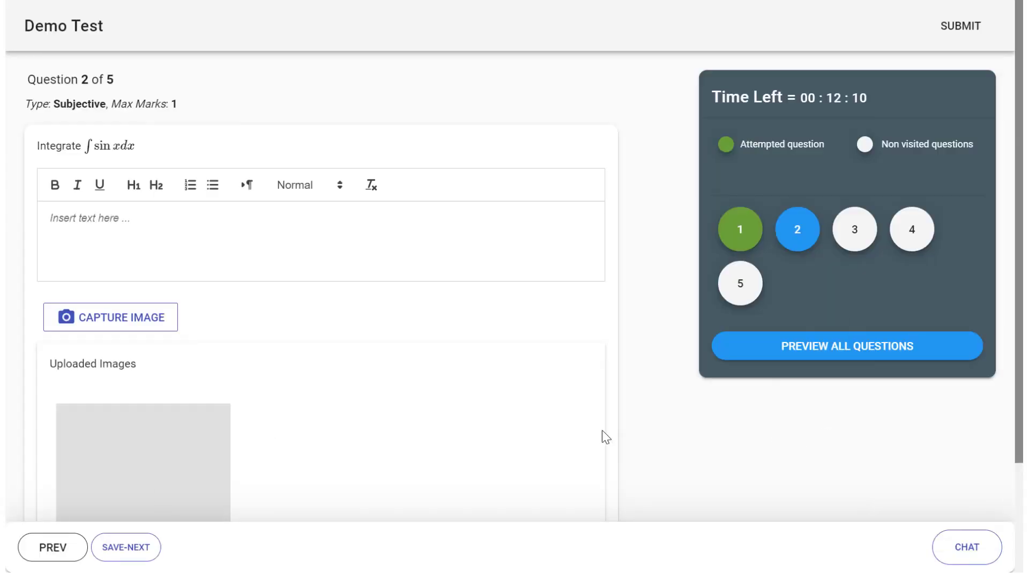
scroll(303, 264, down, 3)
click(137, 559)
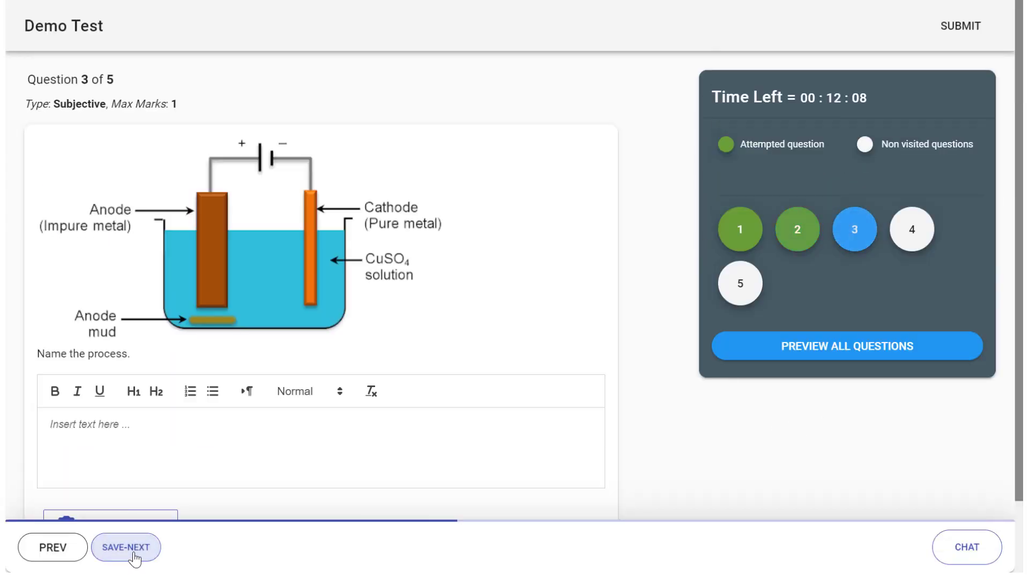
Capture and upload the Question 3 answer photo, then save through to Question 5.
scroll(439, 400, down, 3)
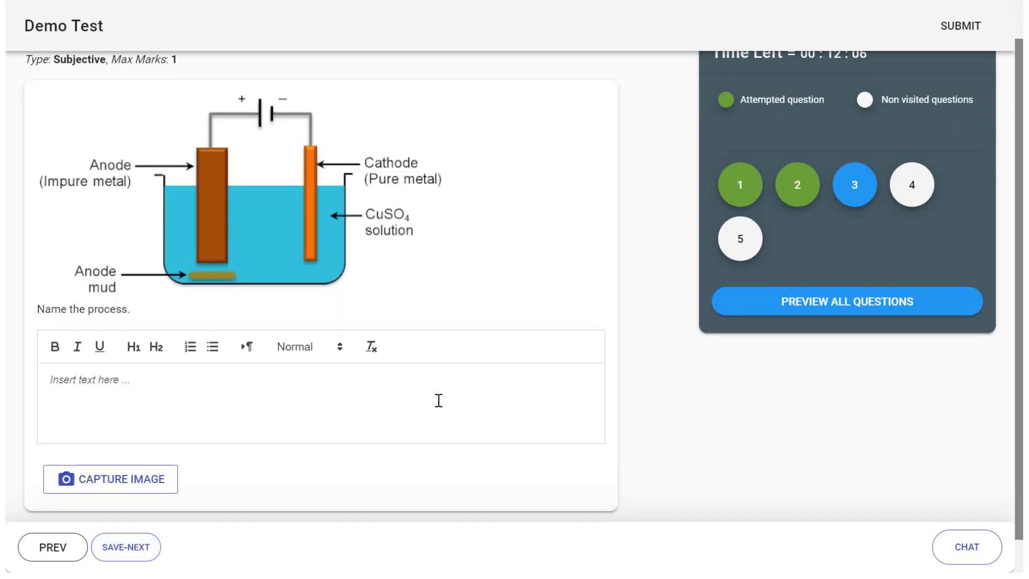
click(151, 442)
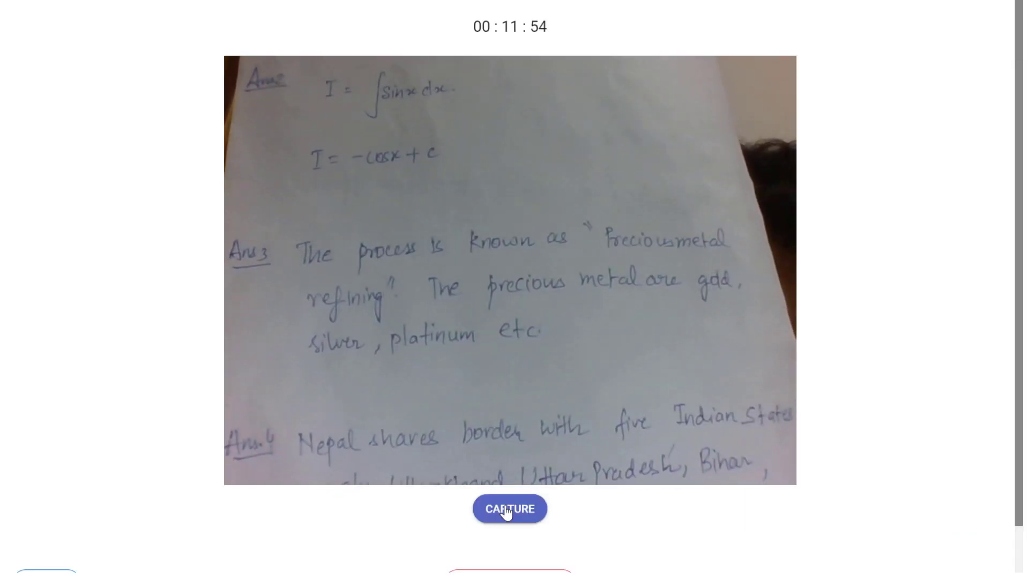
click(506, 511)
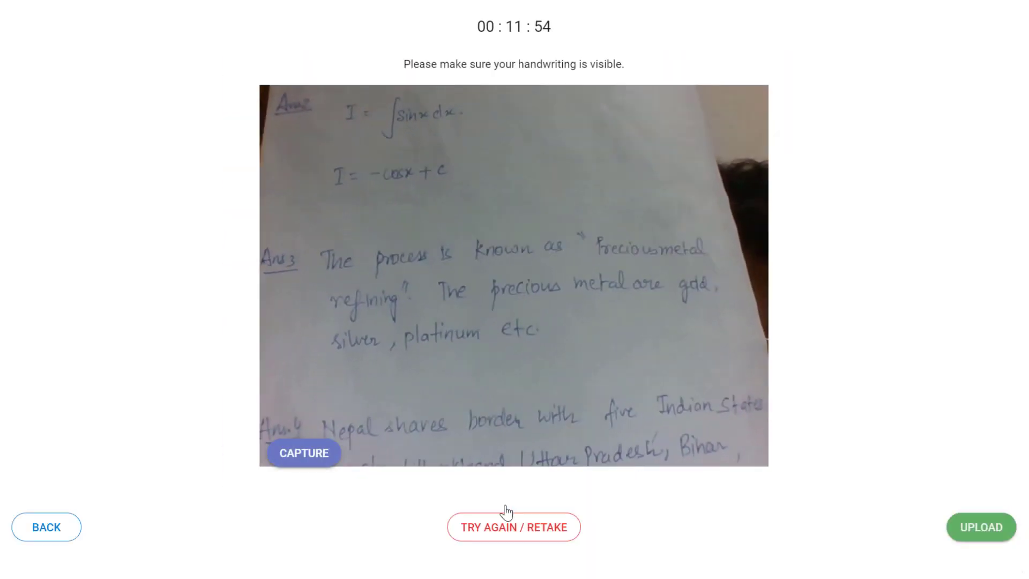
click(1003, 532)
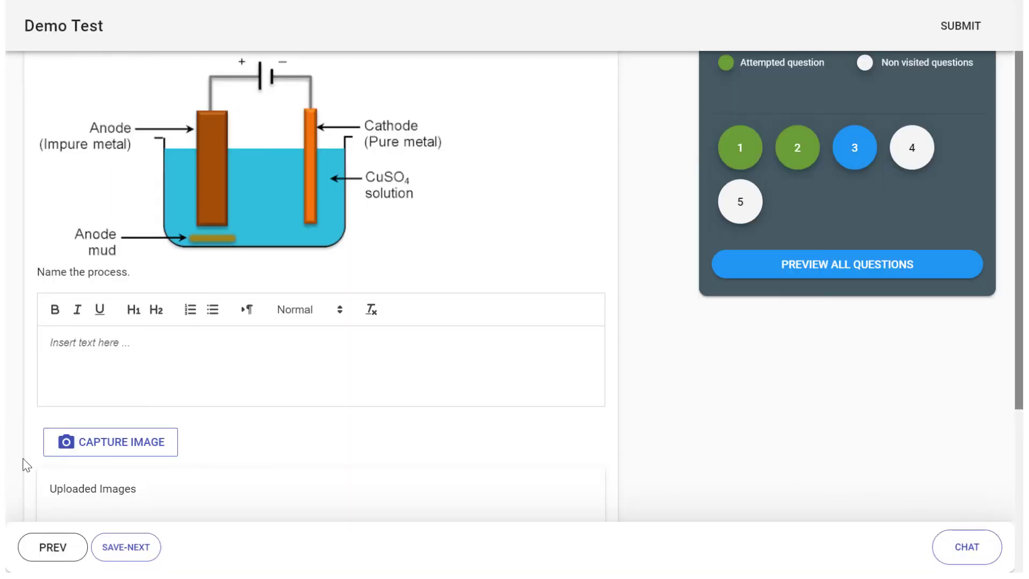
scroll(201, 434, down, 3)
scroll(139, 522, down, 3)
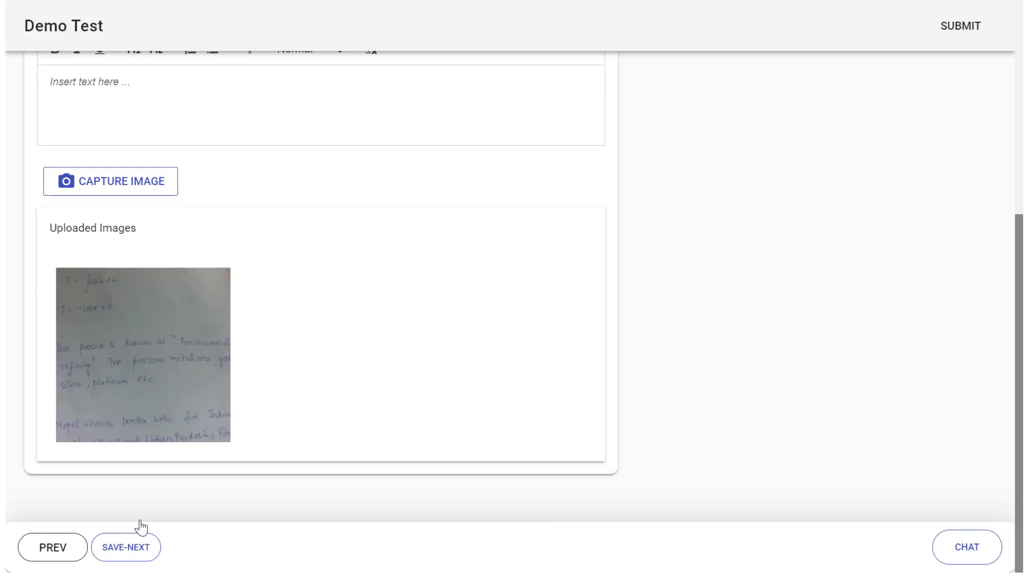
click(129, 547)
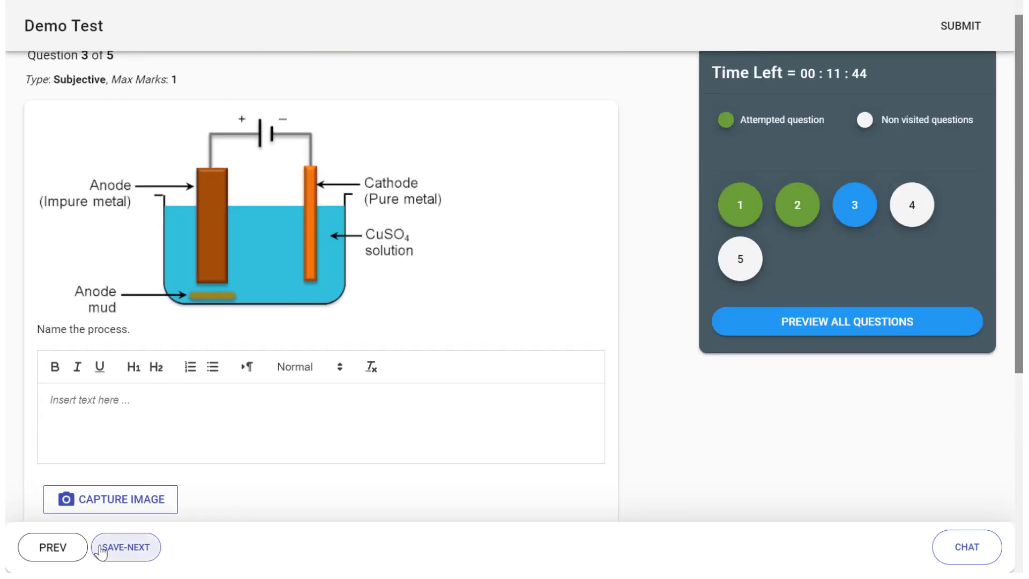
click(151, 556)
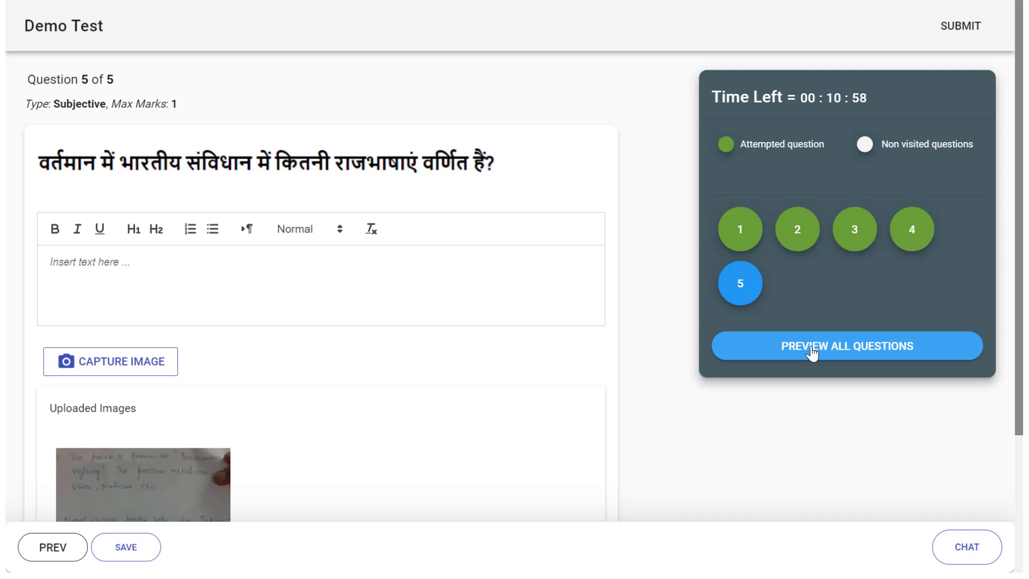
click(811, 351)
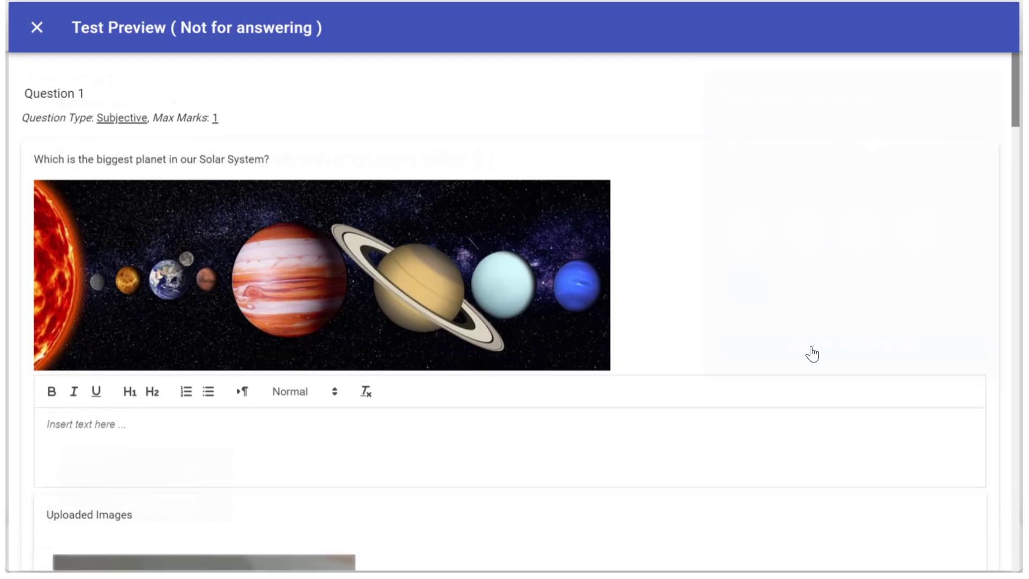
scroll(415, 219, down, 10)
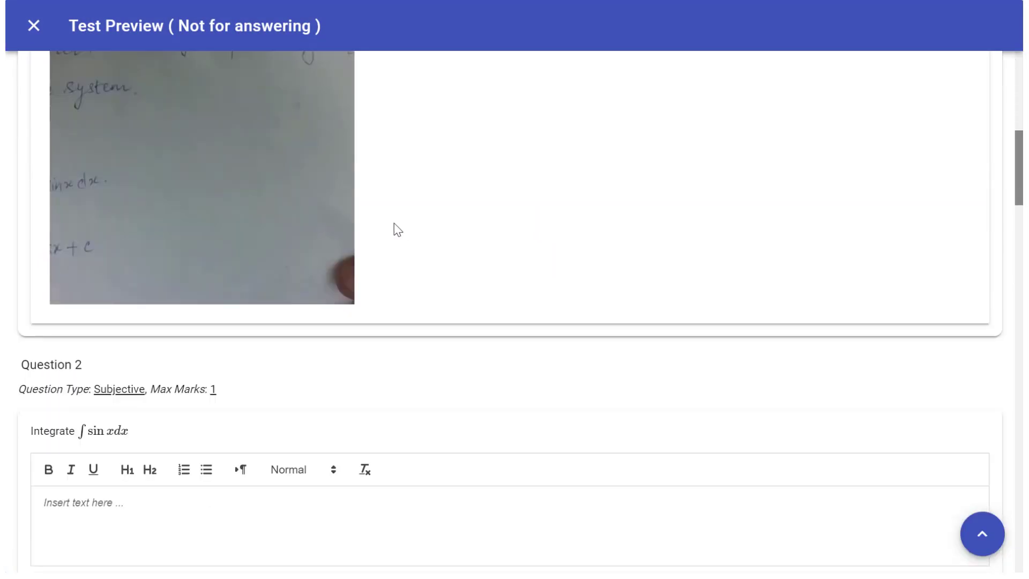
scroll(322, 224, up, 1)
scroll(241, 215, up, 1)
click(218, 209)
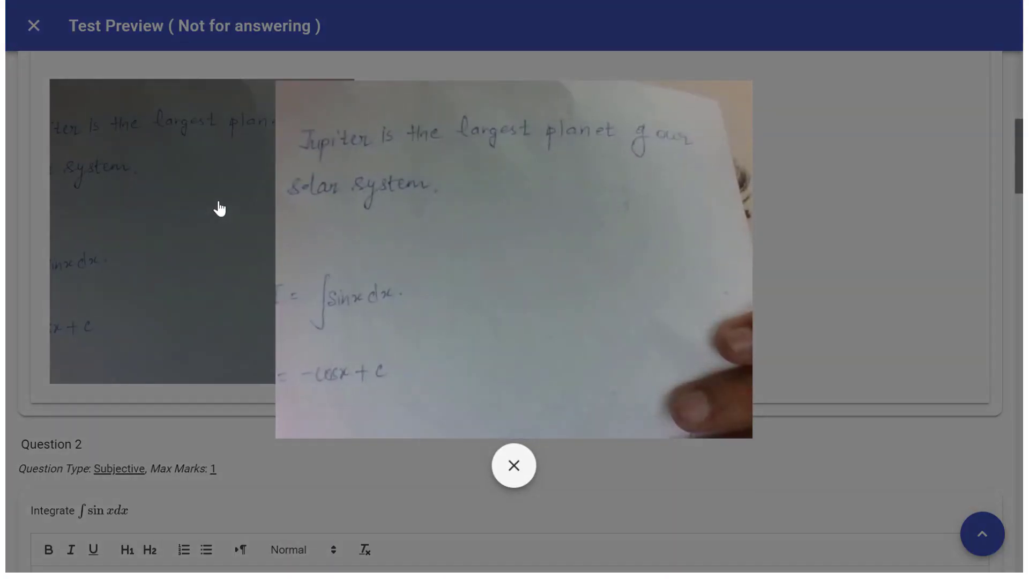
click(524, 471)
scroll(343, 348, down, 8)
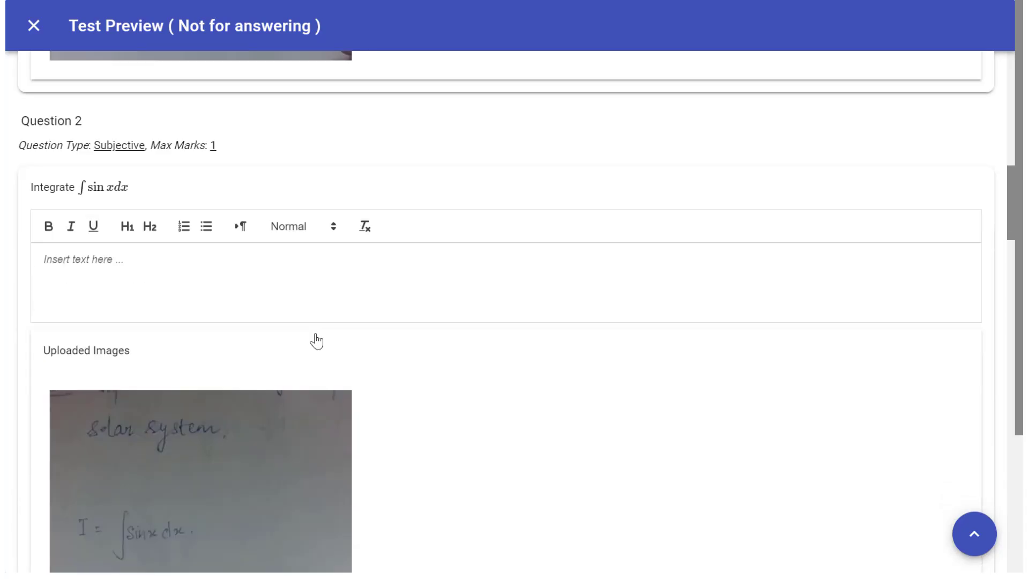
click(260, 331)
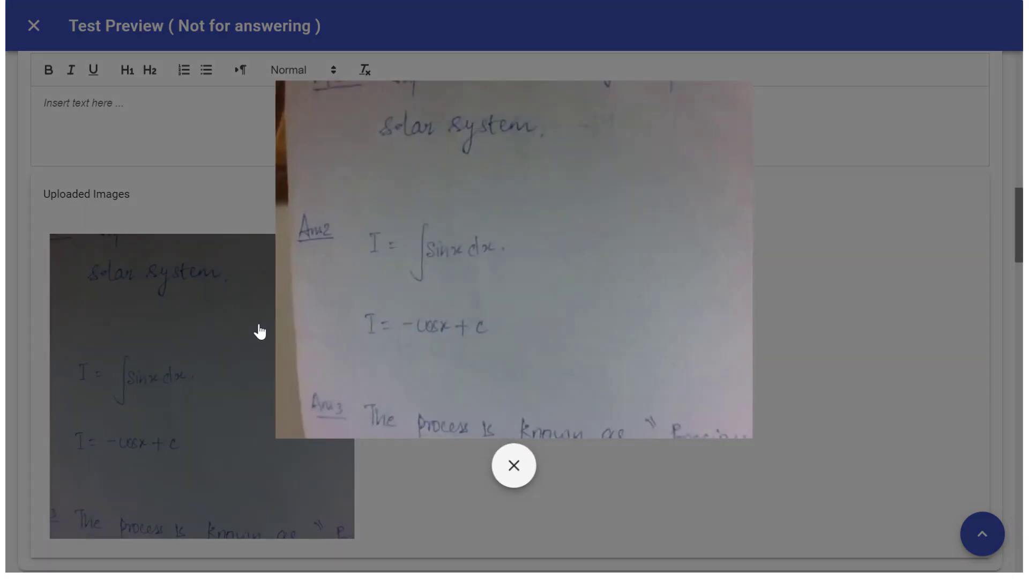
click(509, 464)
scroll(386, 365, down, 20)
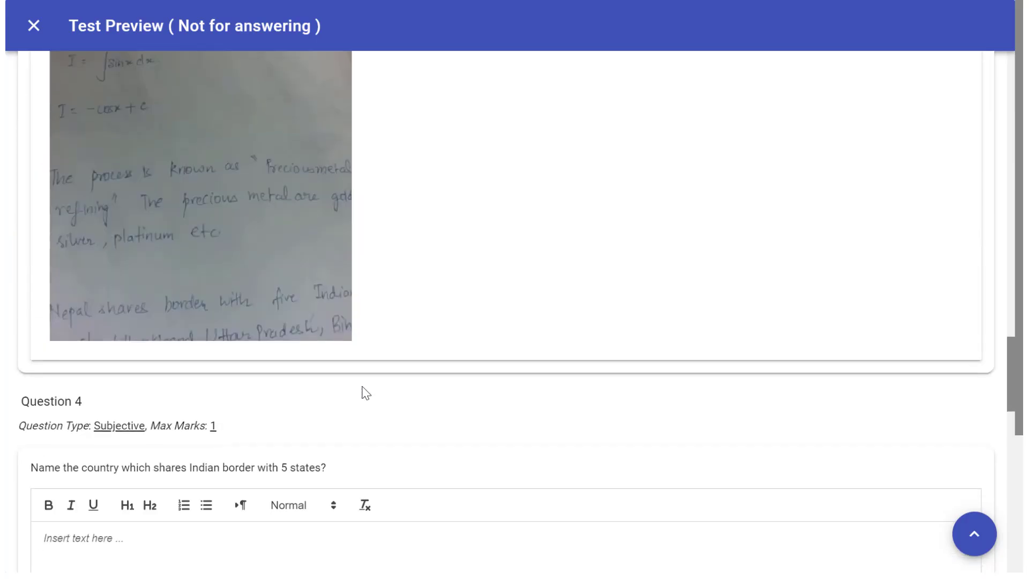
scroll(361, 391, down, 9)
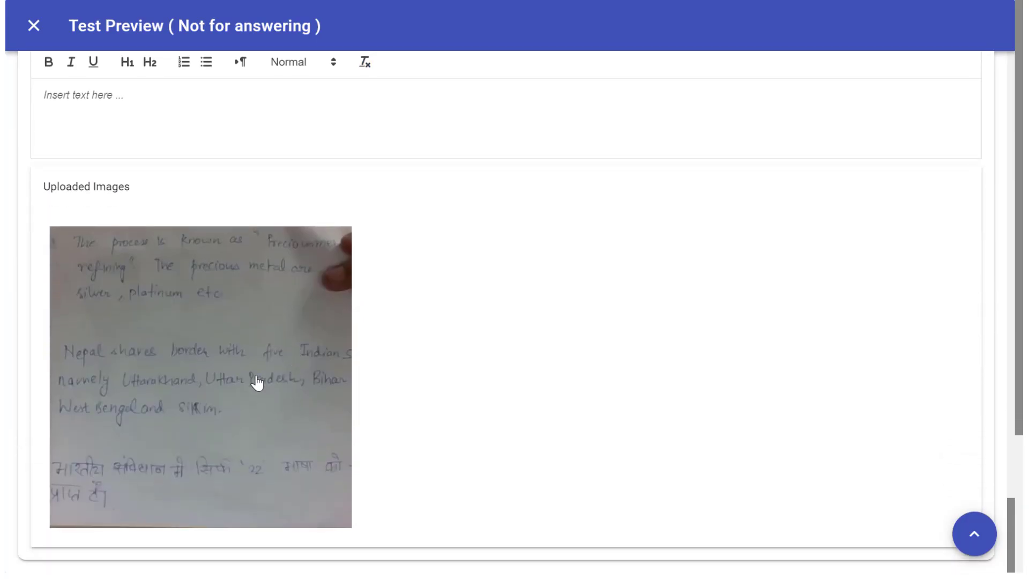
click(256, 382)
click(514, 467)
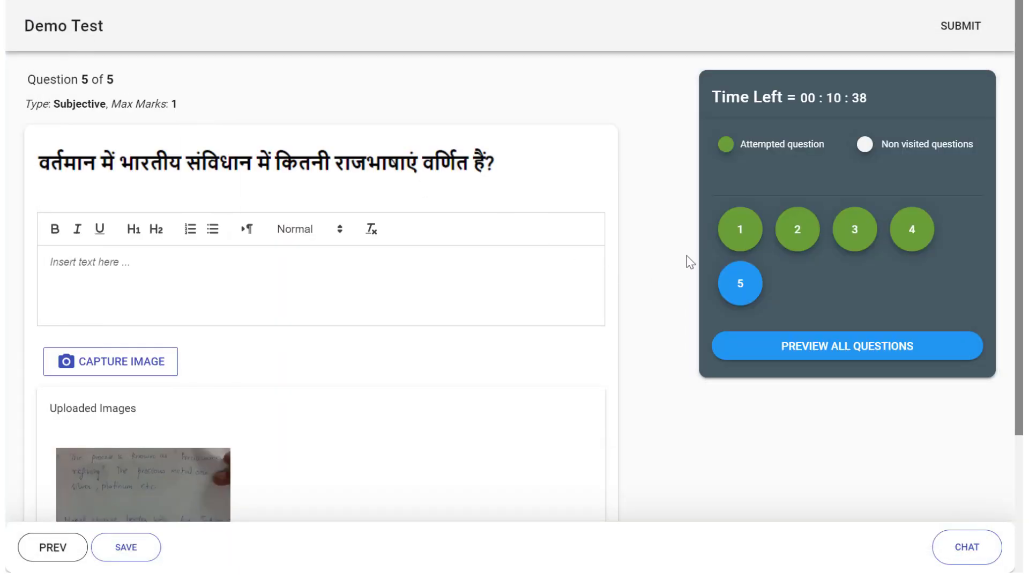
click(951, 32)
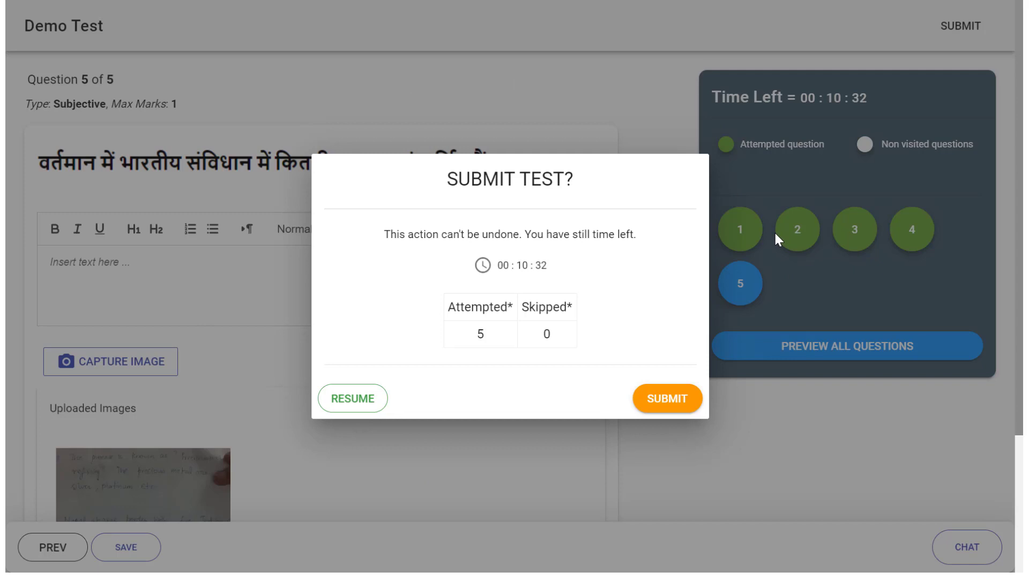
click(352, 398)
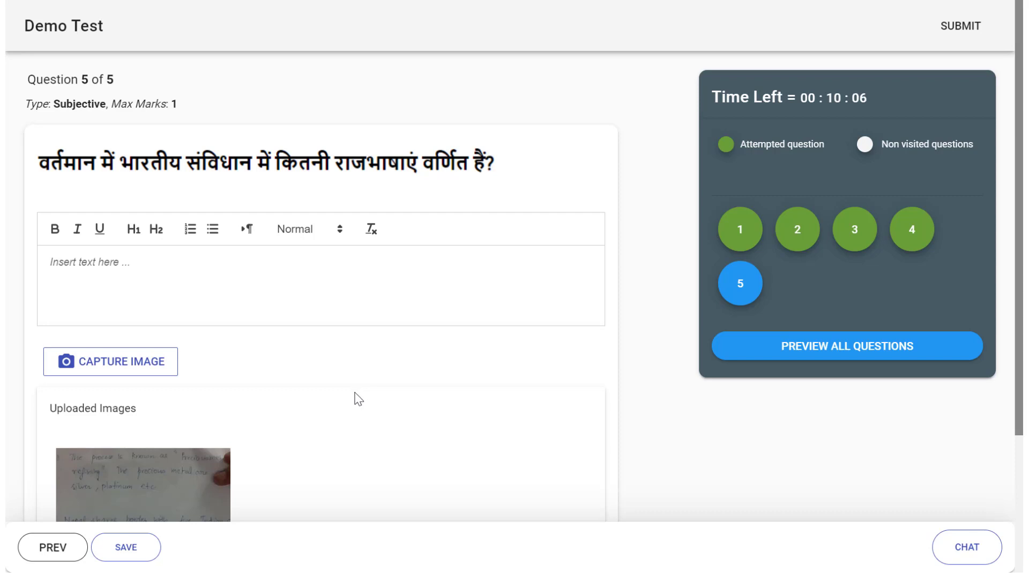
key(F11)
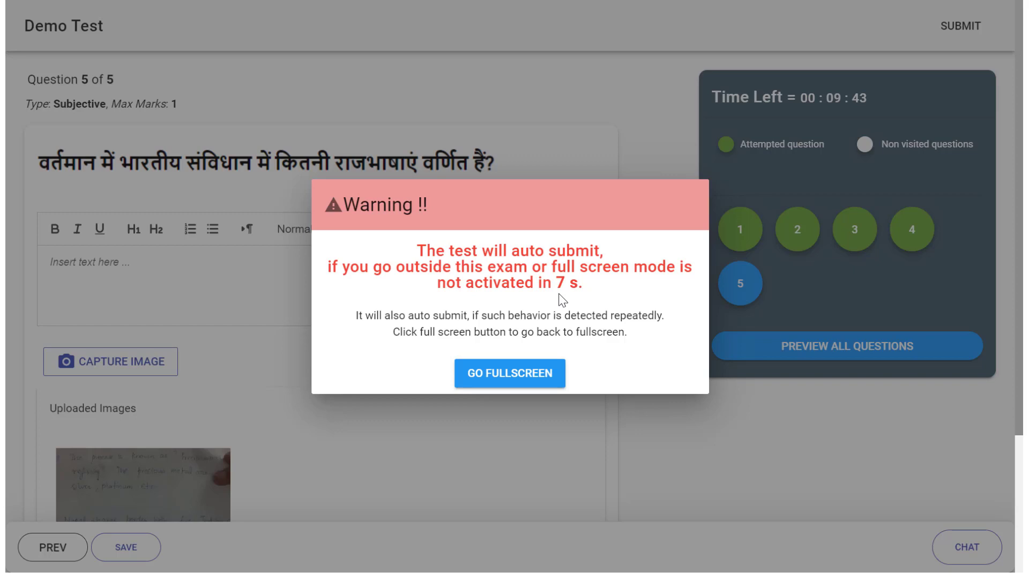
click(538, 375)
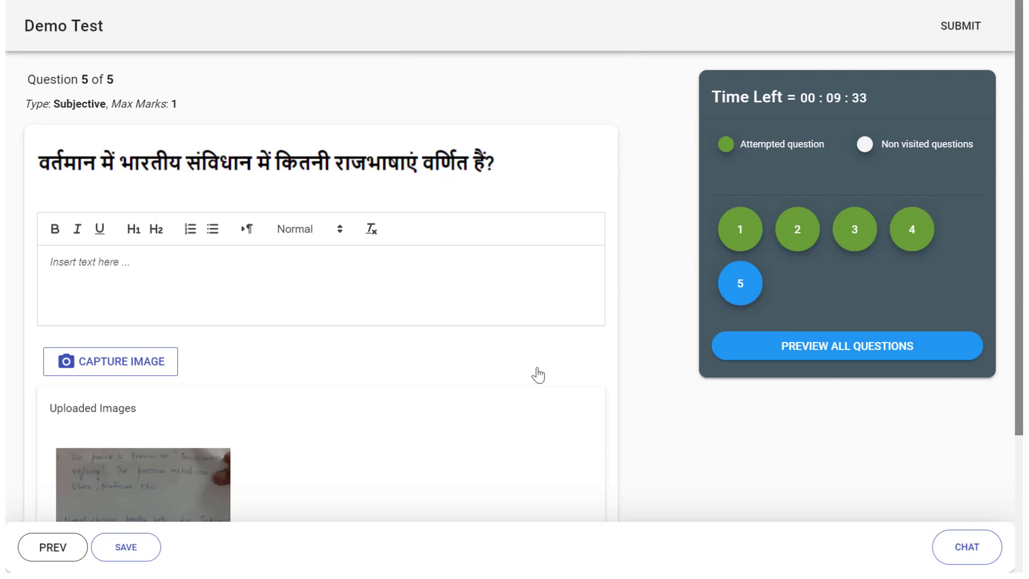
Submit the Demo Test with all 5 questions attempted, confirm it, and return home.
click(952, 36)
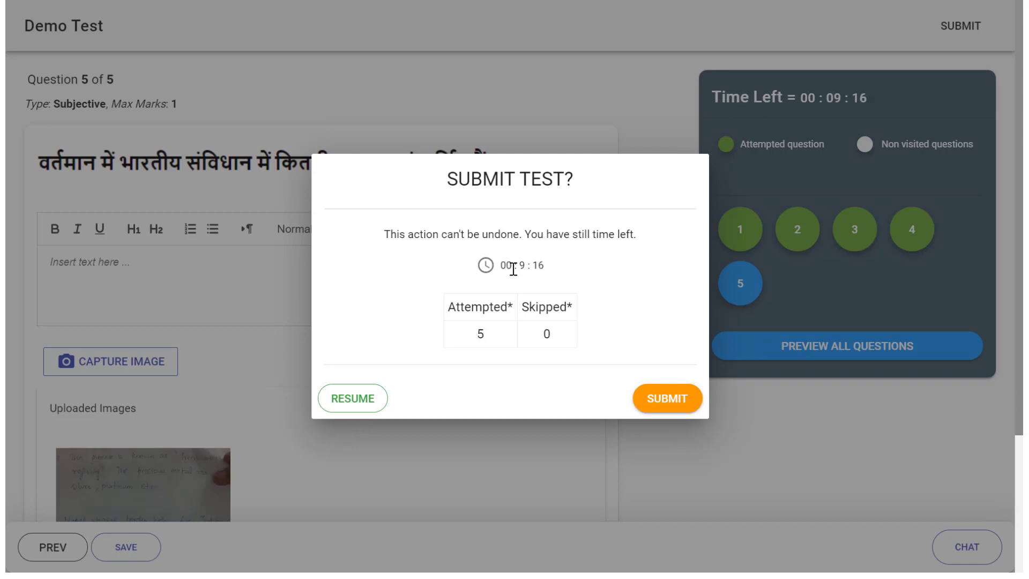
click(662, 407)
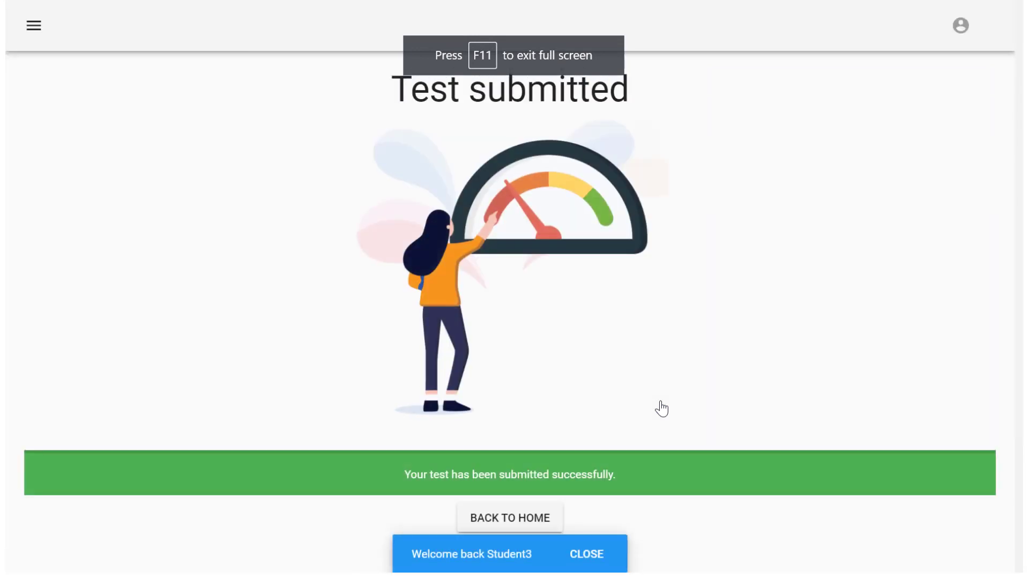
click(513, 518)
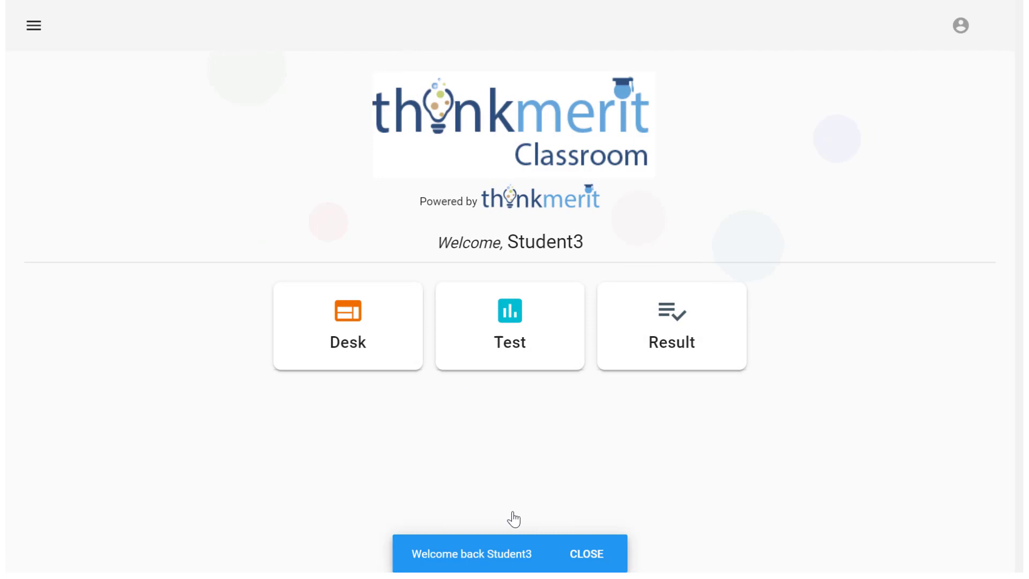
mouse_move(516, 24)
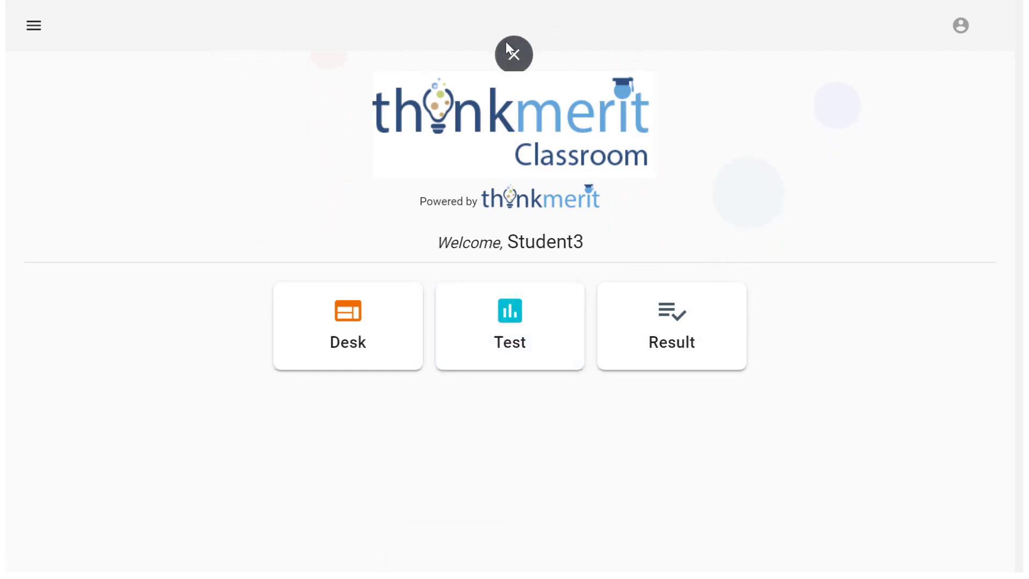